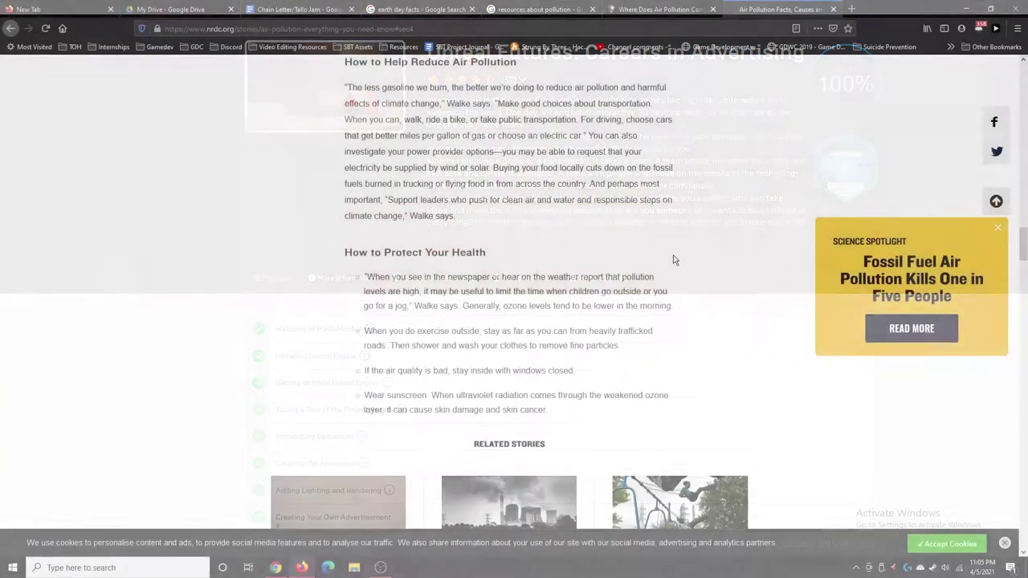
Step: Scroll down the 100%-complete Unreal Futures: Careers in Advertising course page
{"action": "scroll", "coordinate": [690, 281], "scroll_direction": "down", "scroll_amount": 5}
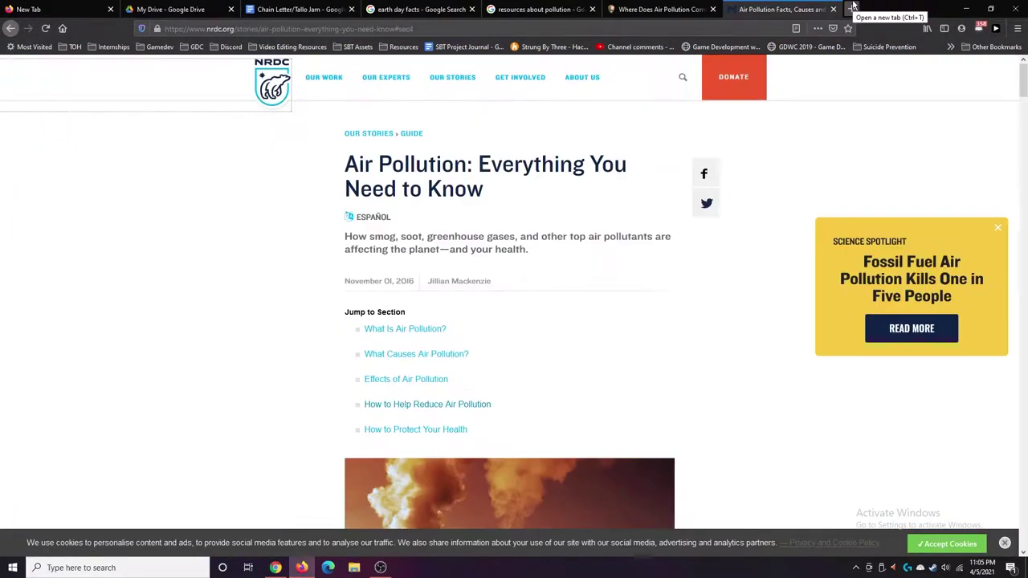
Step: Scroll through the NRDC article's What Causes Air Pollution and Effects sections
{"action": "scroll", "coordinate": [289, 255], "scroll_direction": "down", "scroll_amount": 15}
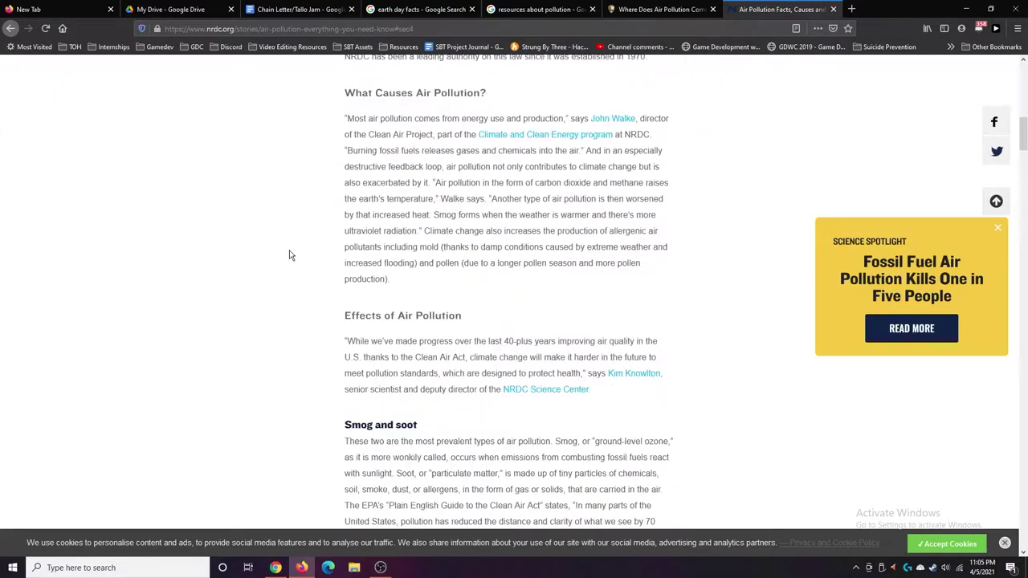
{"action": "scroll", "coordinate": [291, 255], "scroll_direction": "down", "scroll_amount": 5}
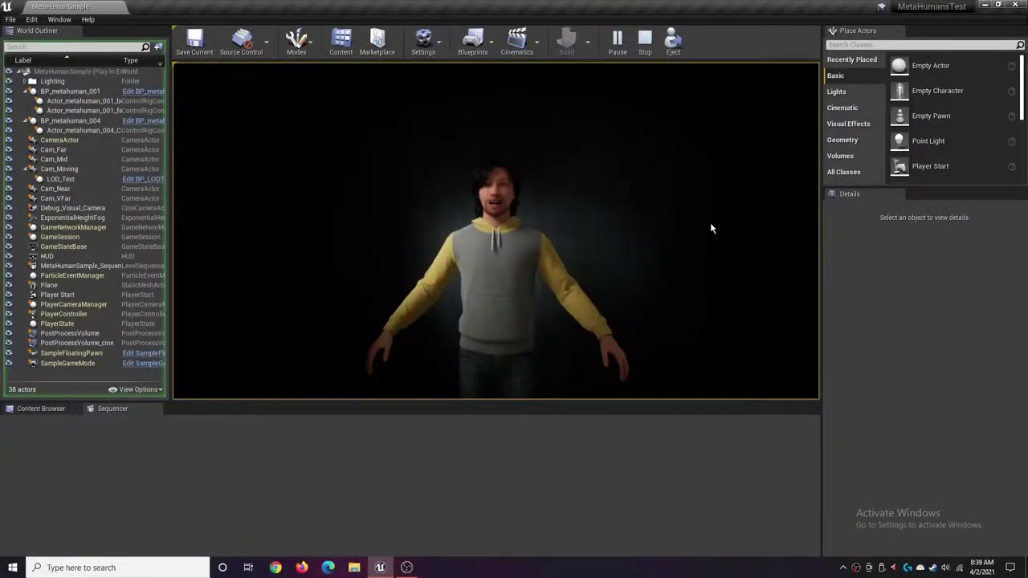
Step: Capture the mouse in the playing MetaHumanSample viewport to control the character
{"action": "left_click", "coordinate": [620, 208]}
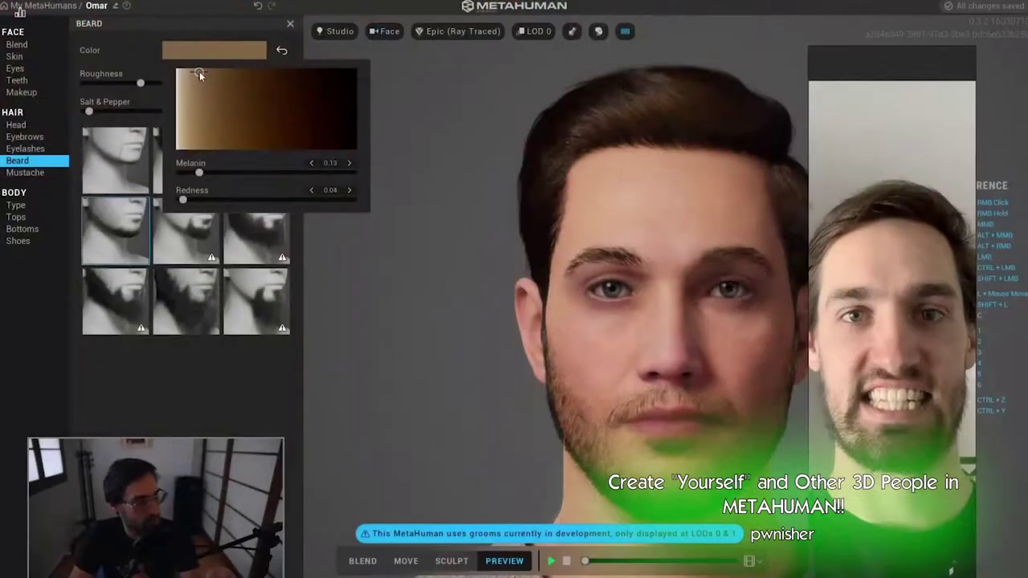
Step: Lower the beard colour Melanin to 0.12 and orbit to inspect the darker beard
{"action": "left_click", "coordinate": [196, 72]}
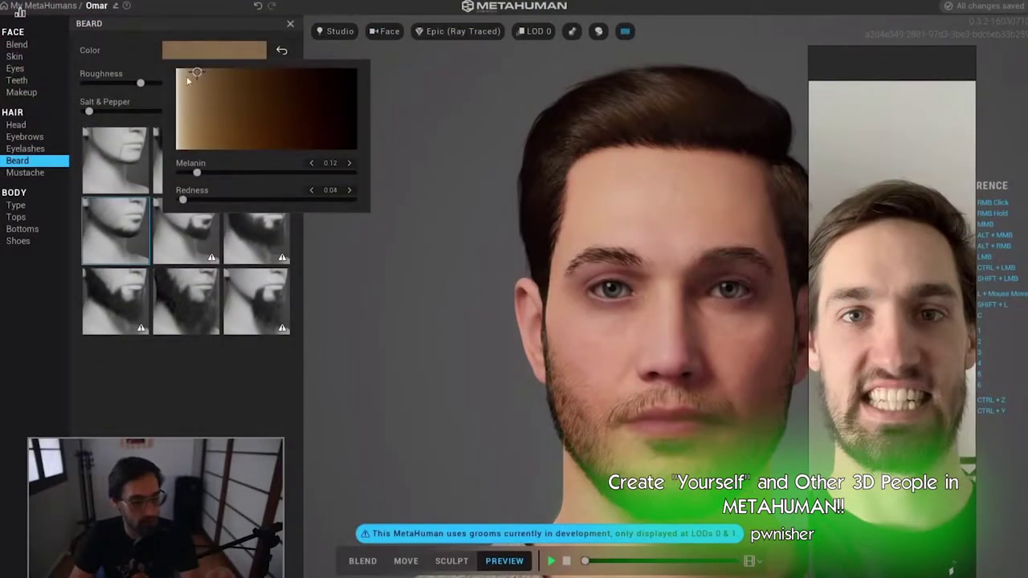
{"action": "left_click", "coordinate": [174, 412]}
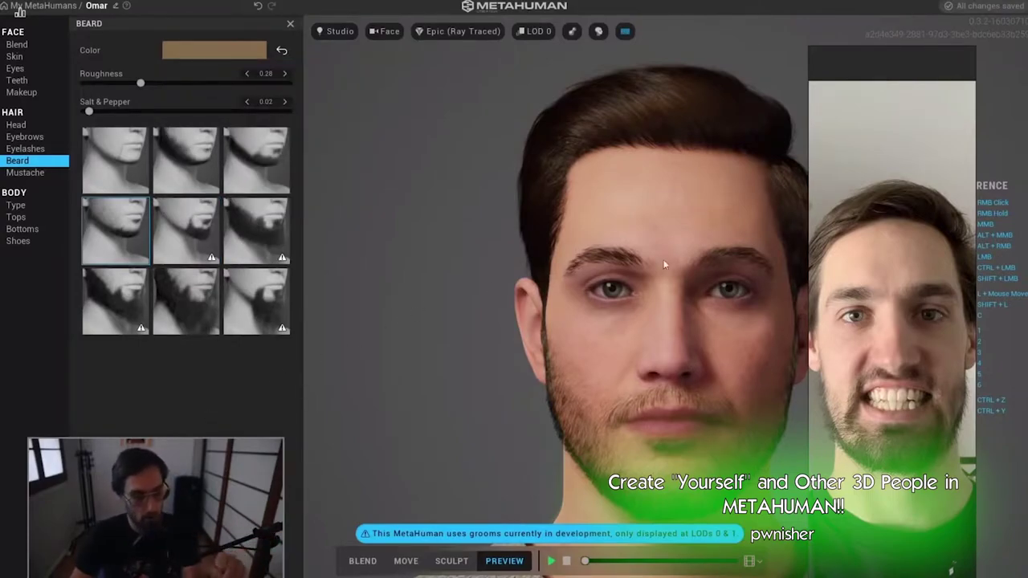
{"action": "left_click_drag", "start_coordinate": [664, 387], "coordinate": [677, 452]}
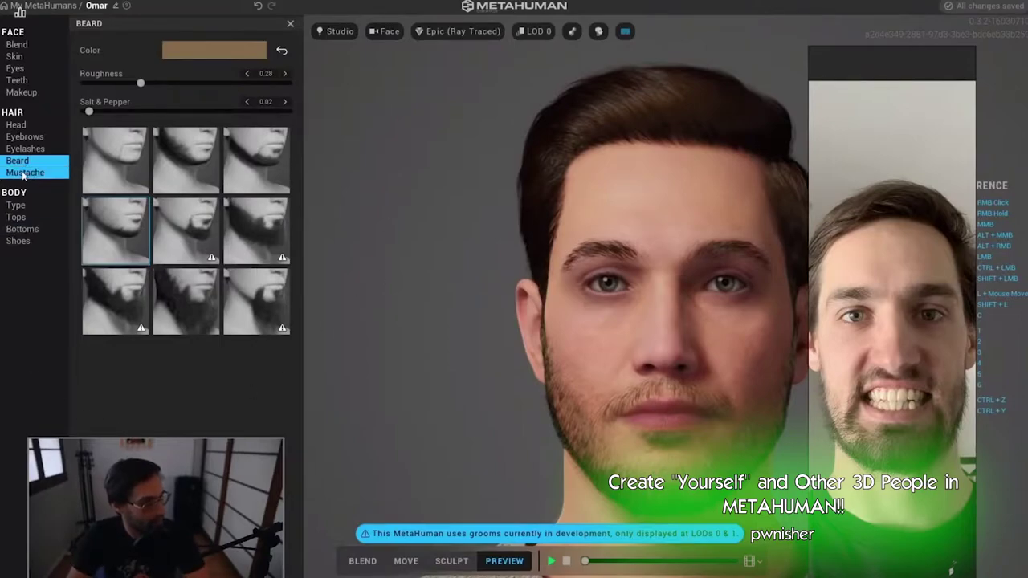
Step: Give the head the Long Scraggly mustache from the Hair > Mustache options
{"action": "left_click", "coordinate": [25, 175]}
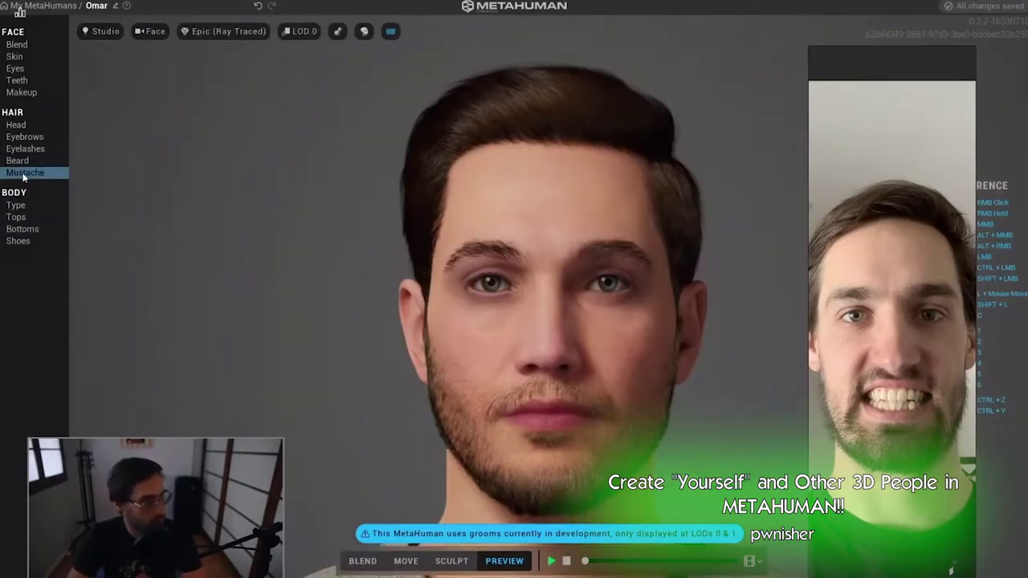
{"action": "left_click", "coordinate": [27, 177]}
{"action": "left_click", "coordinate": [199, 320]}
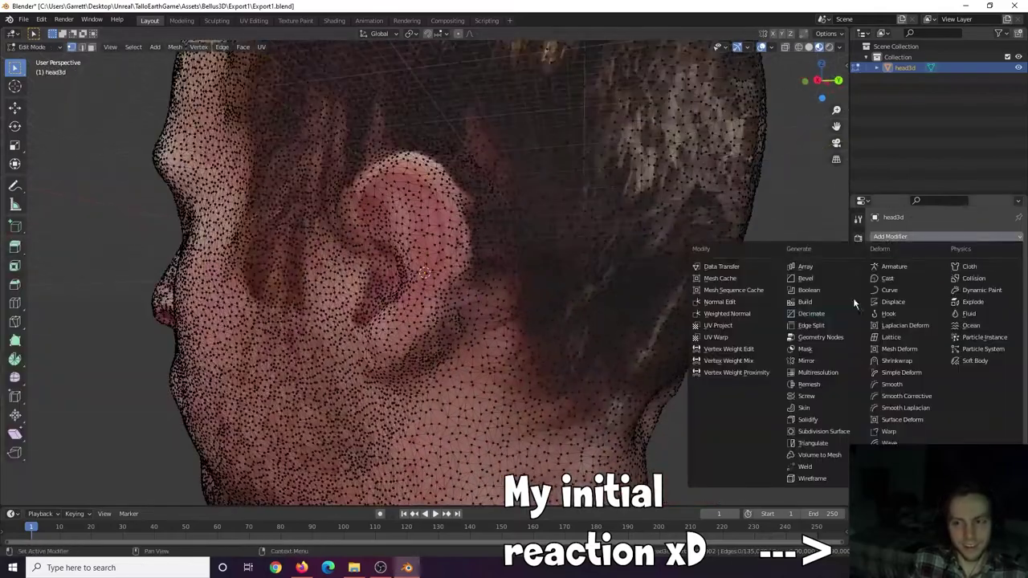
Step: Add a Decimate modifier set to Collapse on the head3d mesh
{"action": "left_click", "coordinate": [851, 312]}
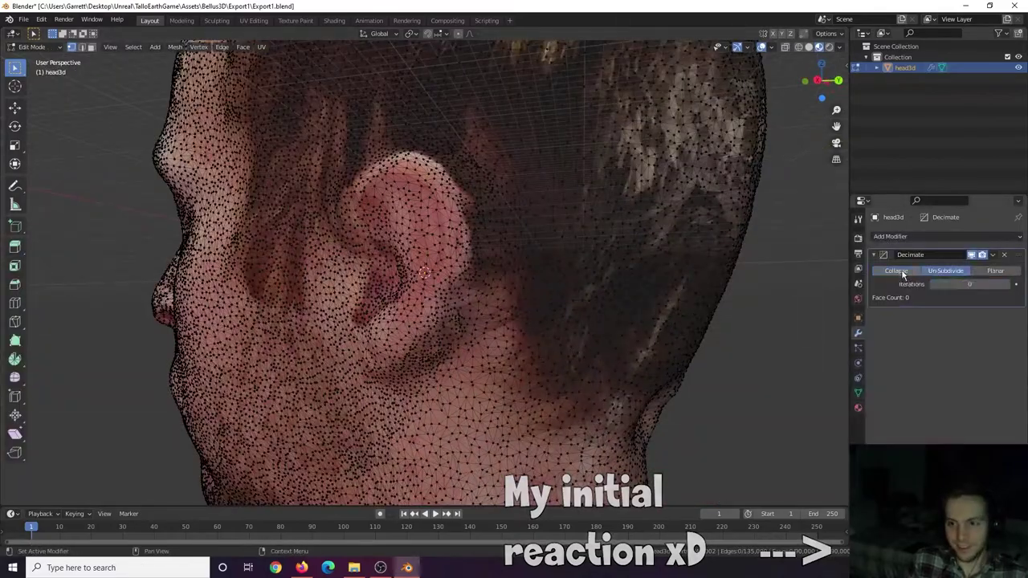
{"action": "left_click", "coordinate": [895, 270]}
{"action": "key", "text": "a"}
{"action": "middle_click_drag", "start_coordinate": [562, 321], "coordinate": [501, 340]}
{"action": "scroll", "coordinate": [604, 364], "scroll_direction": "down", "scroll_amount": 3}
{"action": "scroll", "coordinate": [604, 364], "scroll_direction": "up", "scroll_amount": 4}
{"action": "key", "text": "alt+a"}
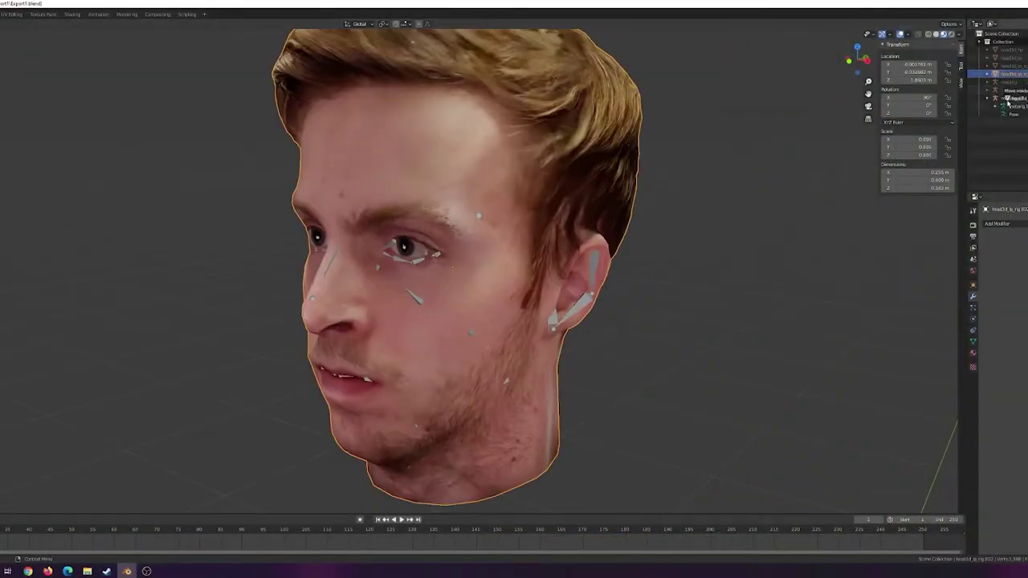
Step: Inspect the head in solid shading and its material, then dissolve the Earth mesh's edges
{"action": "left_click_drag", "start_coordinate": [1008, 103], "coordinate": [1008, 100]}
{"action": "middle_click_drag", "start_coordinate": [762, 281], "coordinate": [787, 277]}
{"action": "left_click", "coordinate": [921, 35]}
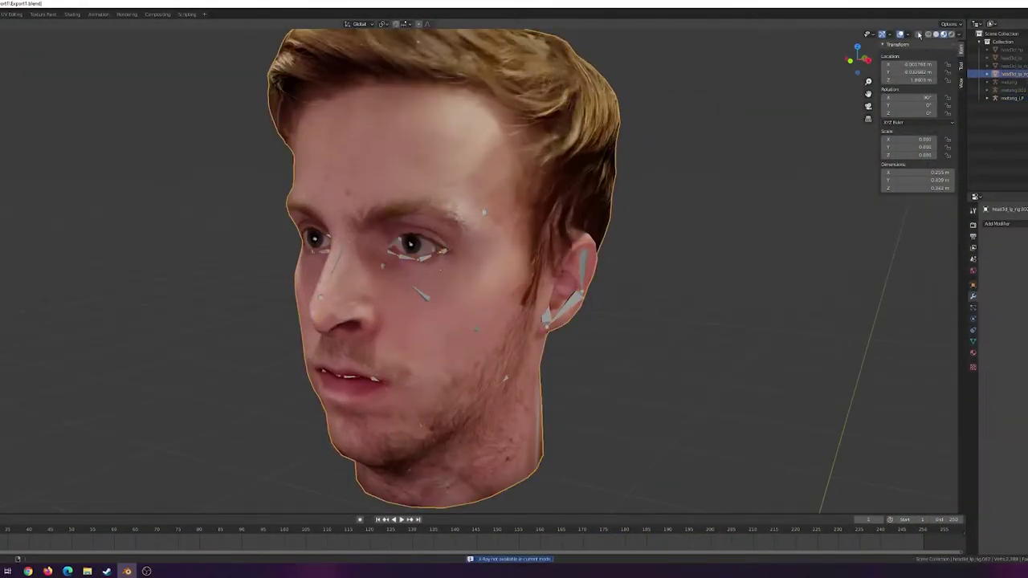
{"action": "left_click", "coordinate": [935, 35]}
{"action": "left_click_drag", "start_coordinate": [856, 59], "coordinate": [880, 60]}
{"action": "left_click", "coordinate": [973, 353]}
{"action": "middle_click_drag", "start_coordinate": [562, 257], "coordinate": [688, 255]}
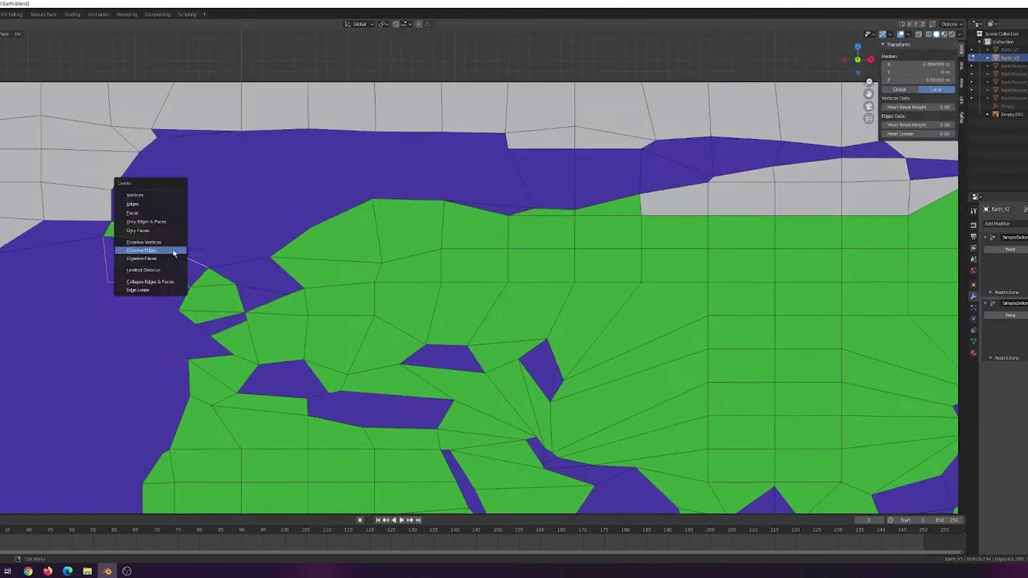
{"action": "left_click", "coordinate": [174, 251]}
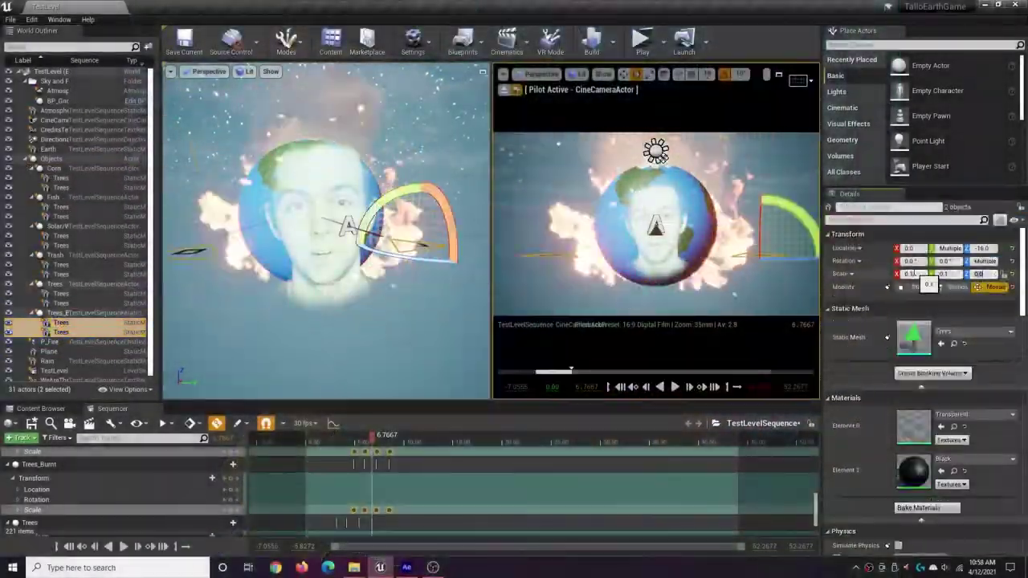
Step: Select the Trees_Burnt track and scrub to frame 0231 to preview the fire
{"action": "left_click", "coordinate": [392, 514]}
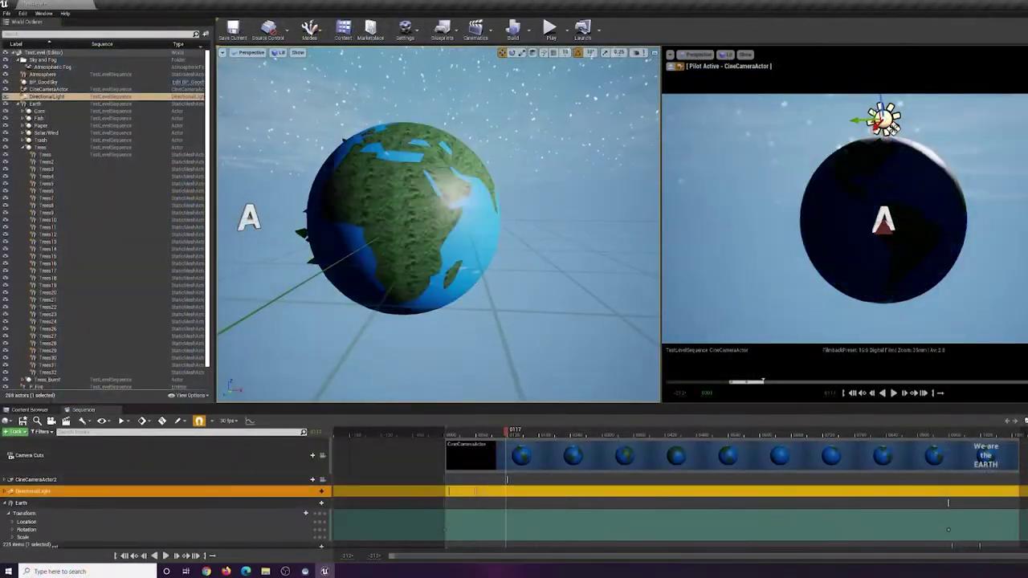
{"action": "left_click", "coordinate": [60, 214]}
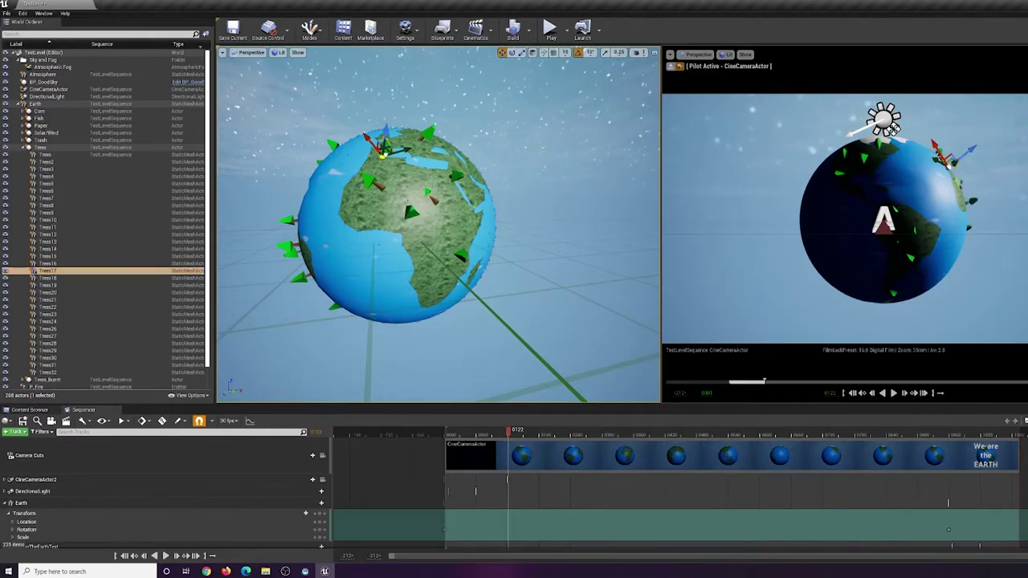
{"action": "double_click", "coordinate": [48, 292]}
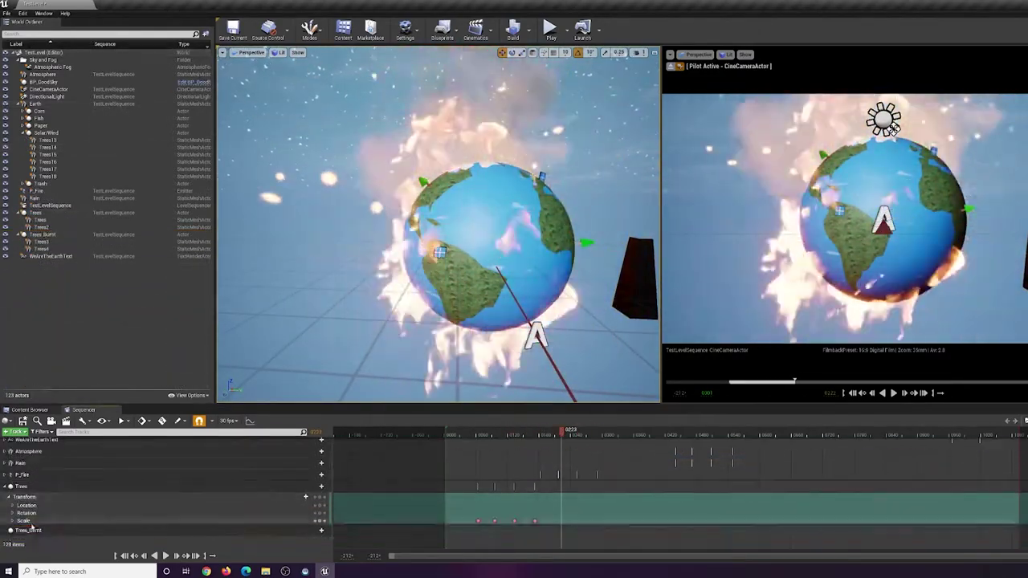
{"action": "left_click", "coordinate": [40, 234]}
{"action": "mouse_move", "coordinate": [565, 431]}
{"action": "left_mouse_down"}
{"action": "mouse_move", "coordinate": [542, 432]}
{"action": "mouse_move", "coordinate": [570, 432]}
{"action": "left_mouse_up"}
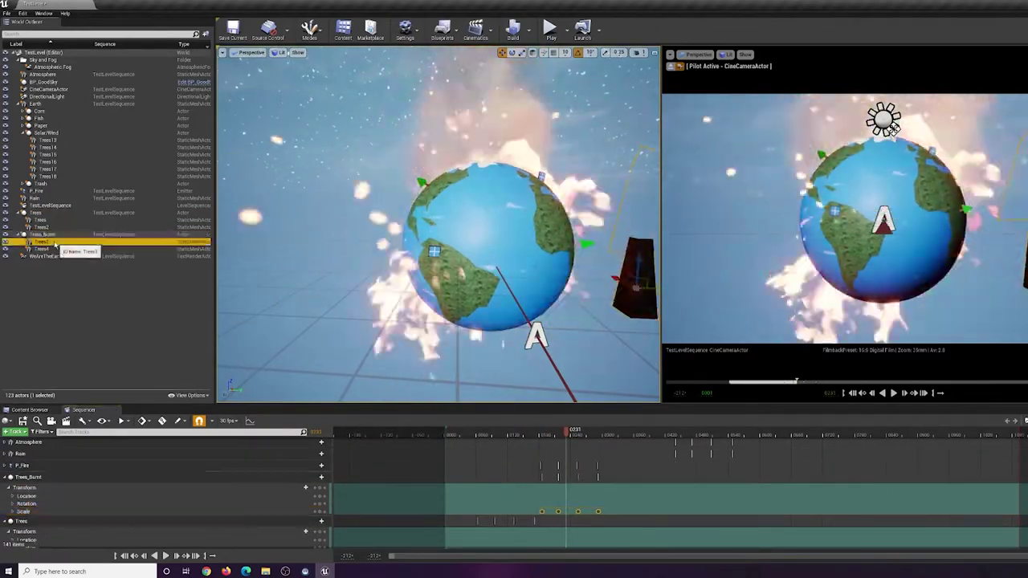
{"action": "double_click", "coordinate": [40, 249]}
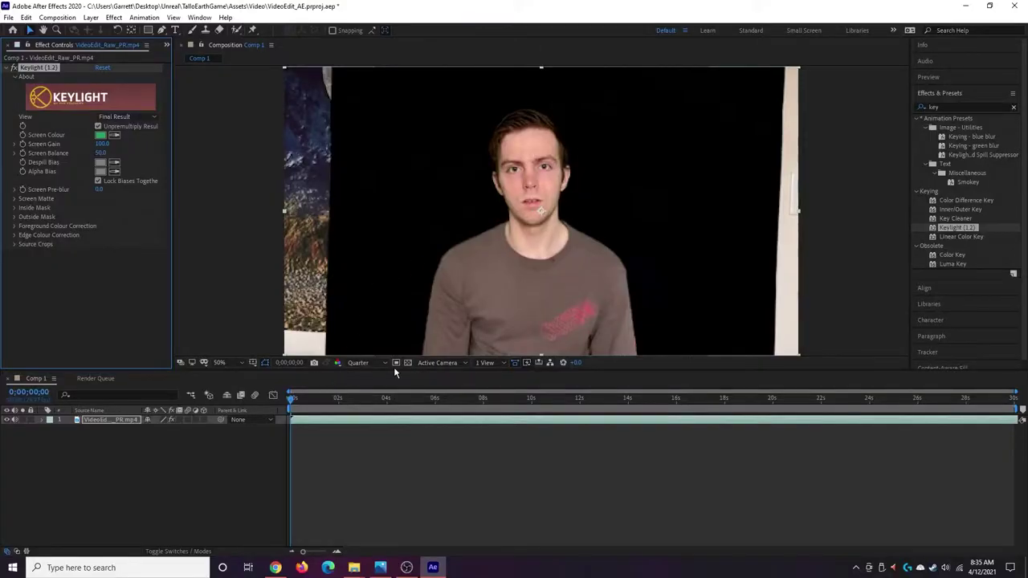
Step: Focus the Comp 1 preview of the Keylight-keyed green-screen footage
{"action": "left_click", "coordinate": [408, 363]}
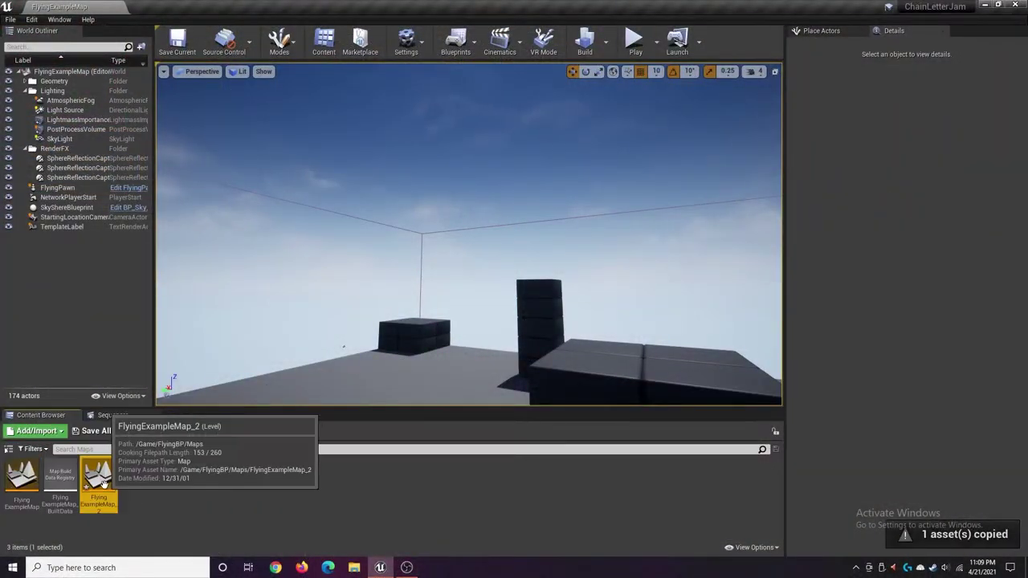
Step: Locate the map in folder view and open MainMap from the Custom folder
{"action": "right_click", "coordinate": [103, 482]}
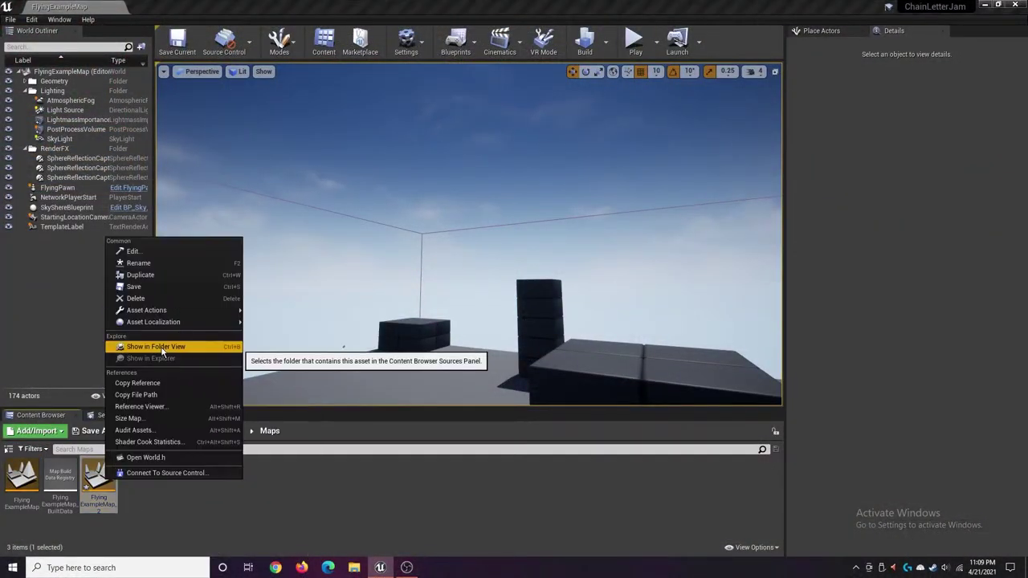
{"action": "left_click", "coordinate": [152, 345]}
{"action": "left_click", "coordinate": [35, 472]}
{"action": "right_click", "coordinate": [218, 476]}
{"action": "left_click", "coordinate": [264, 428]}
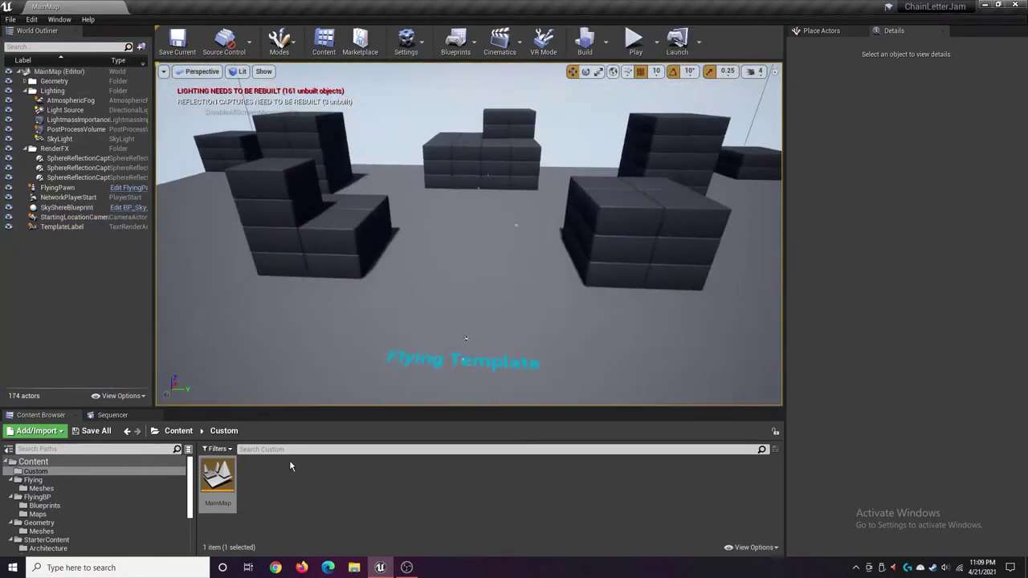
Step: Create a Bellus3D folder under Models and place the scanned test2 head into the level
{"action": "right_click", "coordinate": [317, 473]}
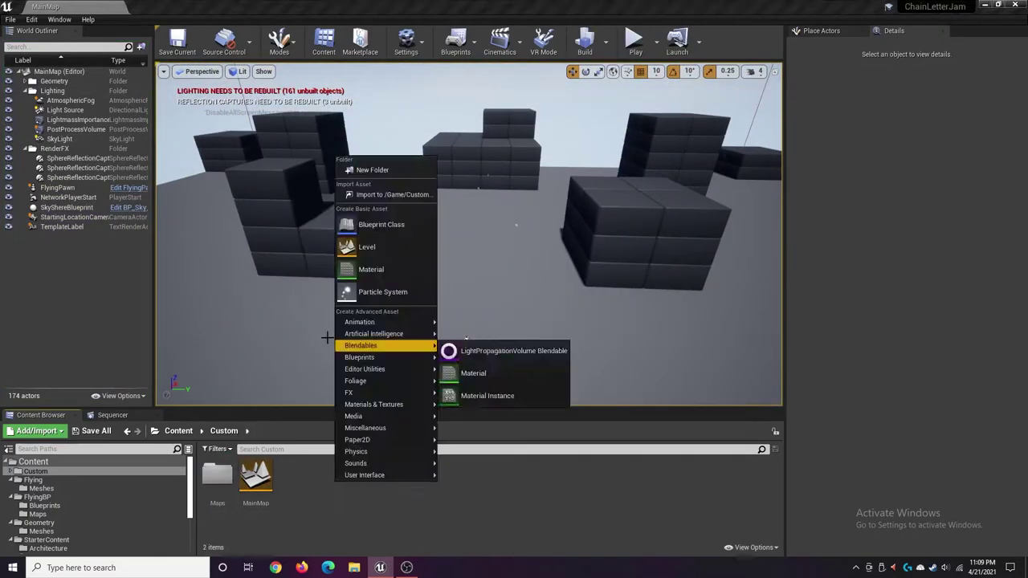
{"action": "left_click", "coordinate": [367, 167]}
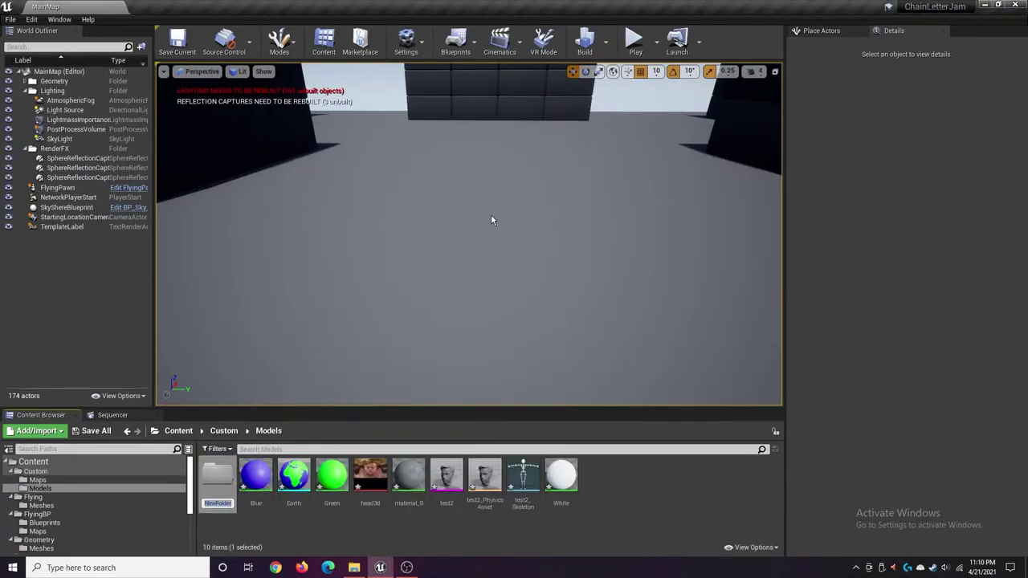
{"action": "right_click", "coordinate": [634, 490]}
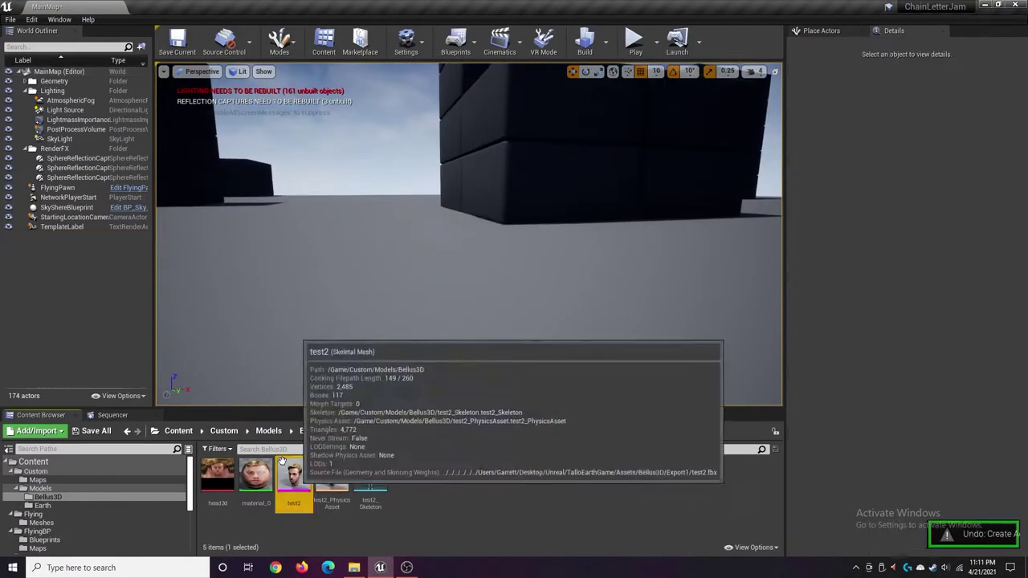
{"action": "left_click_drag", "start_coordinate": [282, 460], "coordinate": [440, 253]}
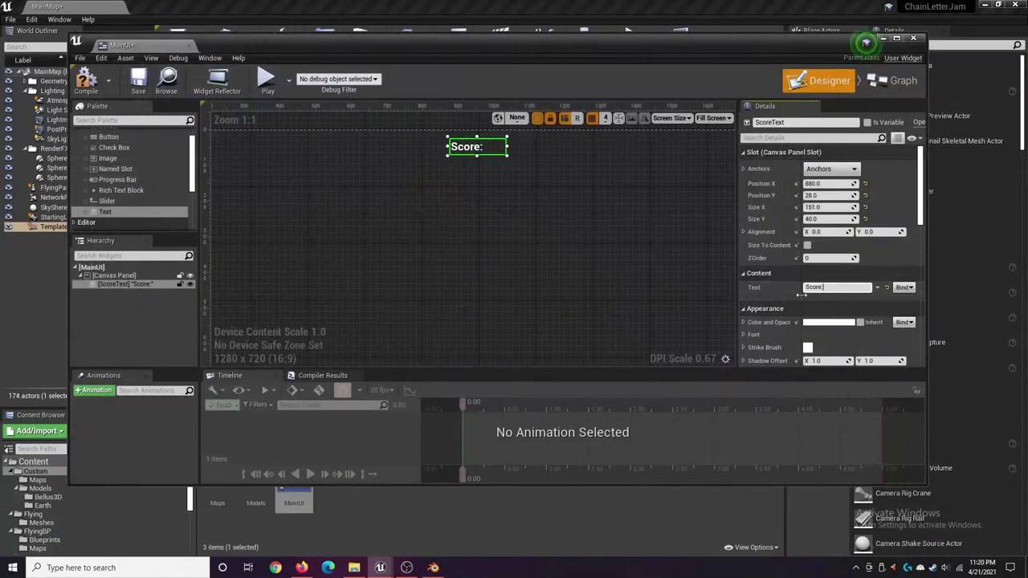
Step: Resize ScoreText in the MainUI designer while consulting the UMG documentation
{"action": "left_click_drag", "start_coordinate": [807, 341], "coordinate": [794, 341]}
{"action": "scroll", "coordinate": [814, 326], "scroll_direction": "down", "scroll_amount": 1}
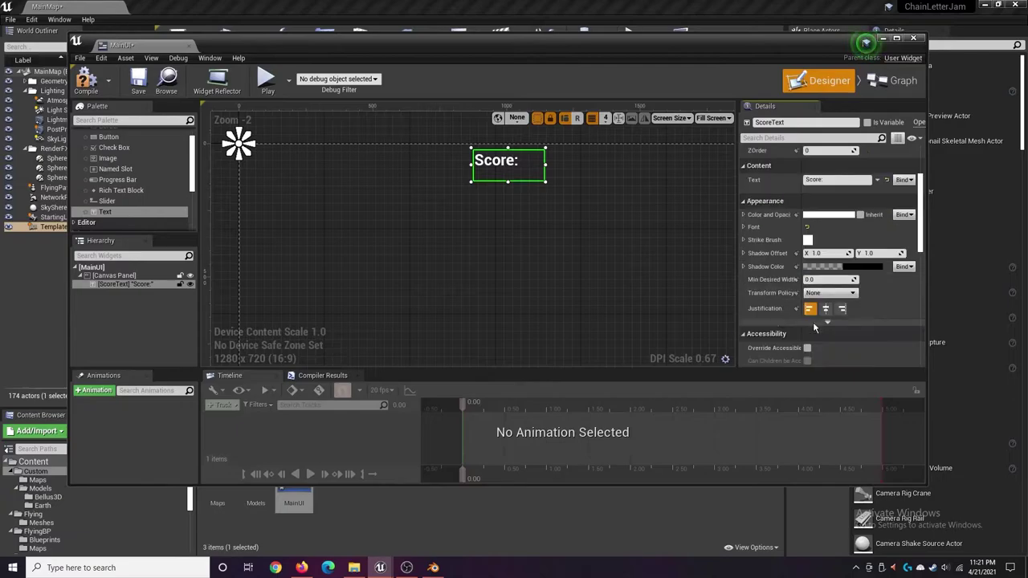
{"action": "key", "text": "alt+Tab"}
{"action": "scroll", "coordinate": [433, 491], "scroll_direction": "down", "scroll_amount": 5}
{"action": "key", "text": "alt+Tab"}
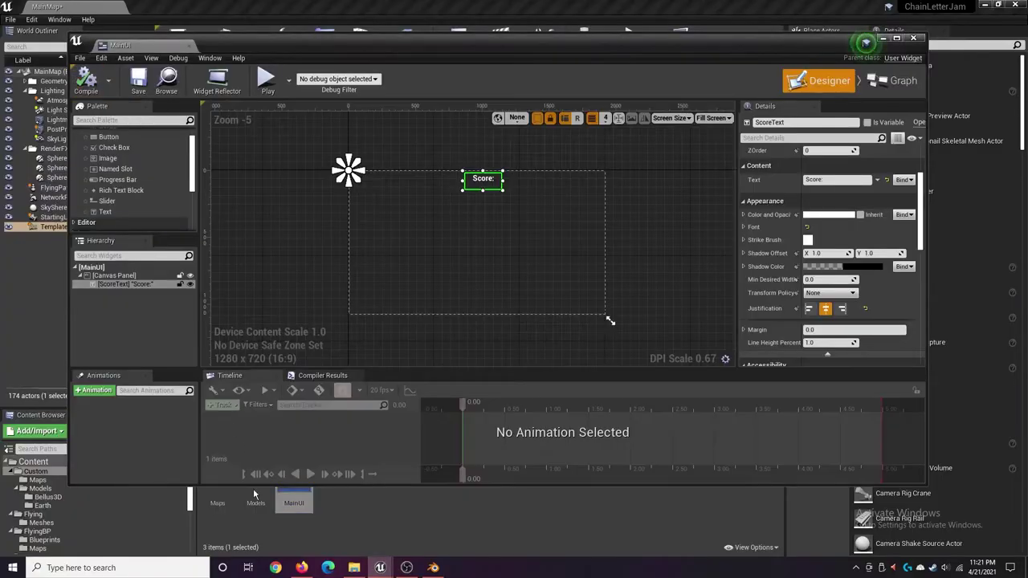
{"action": "key", "text": "alt+Tab"}
{"action": "scroll", "coordinate": [434, 491], "scroll_direction": "down", "scroll_amount": 4}
{"action": "key", "text": "alt+Tab"}
{"action": "key", "text": "alt+Tab"}
{"action": "key", "text": "alt+Tab"}
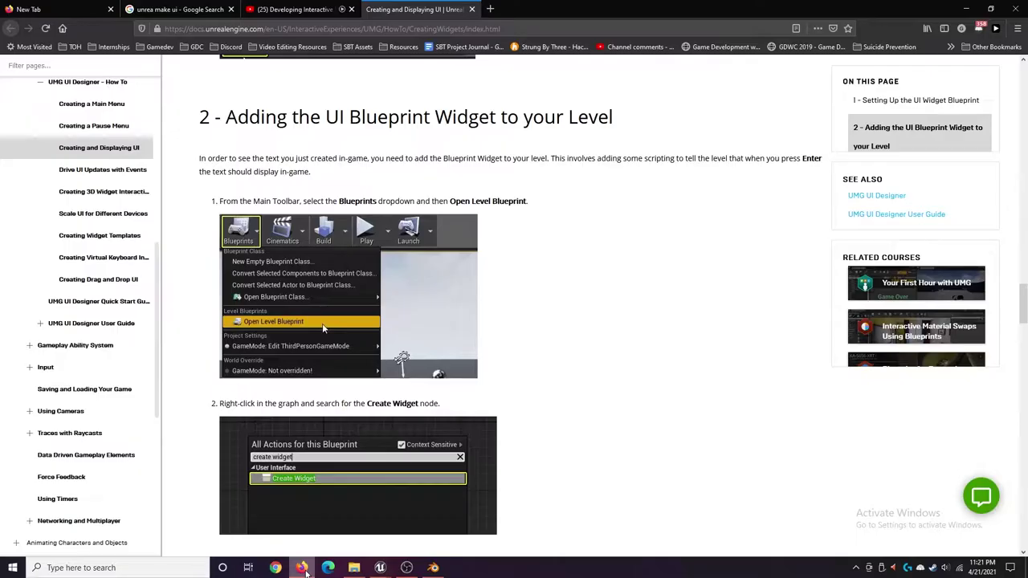
{"action": "scroll", "coordinate": [439, 480], "scroll_direction": "down", "scroll_amount": 3}
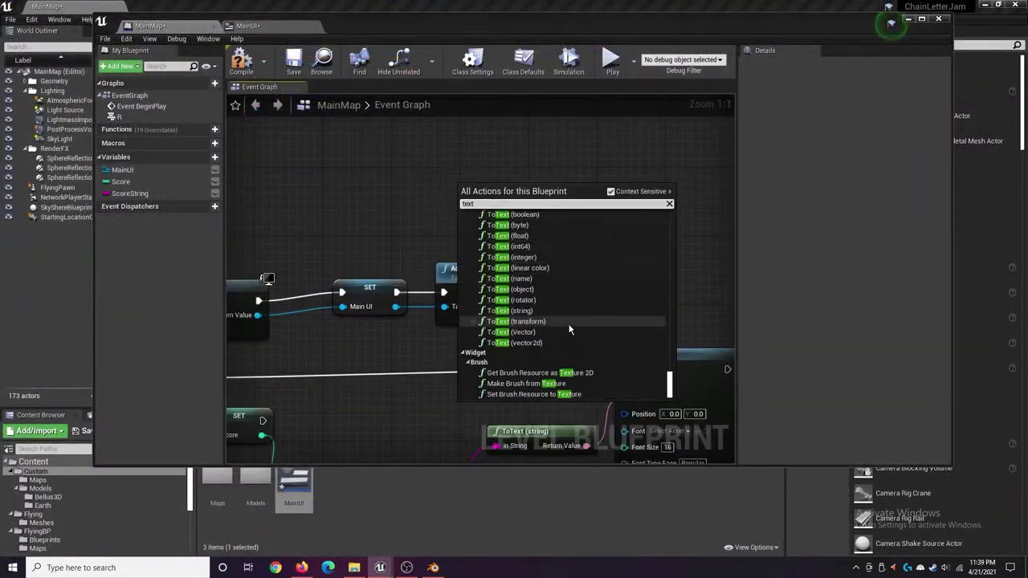
Step: Add the chosen text node to the graph and skip ahead in the tutorial video
{"action": "key", "text": "Return"}
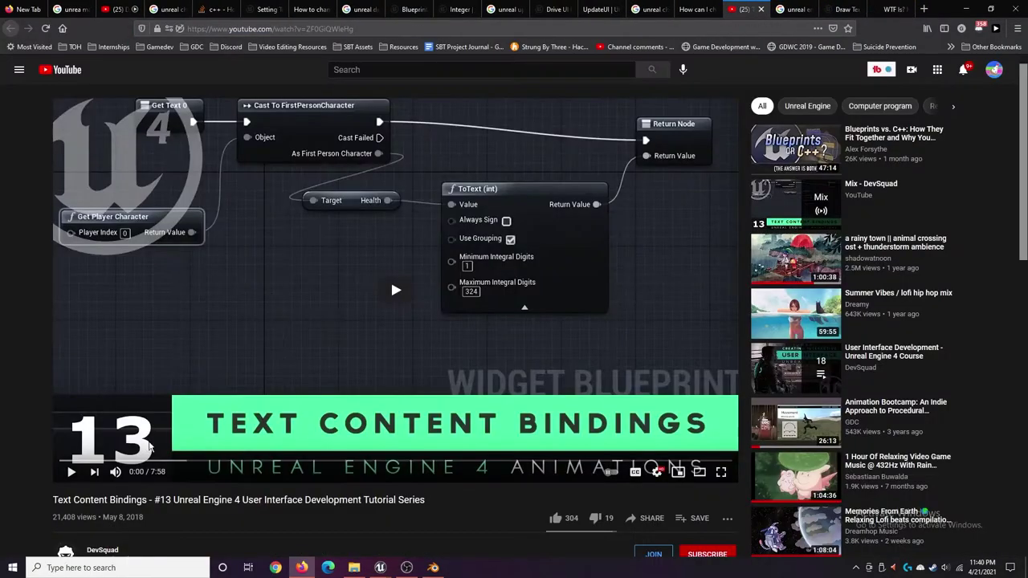
{"action": "left_click", "coordinate": [292, 460]}
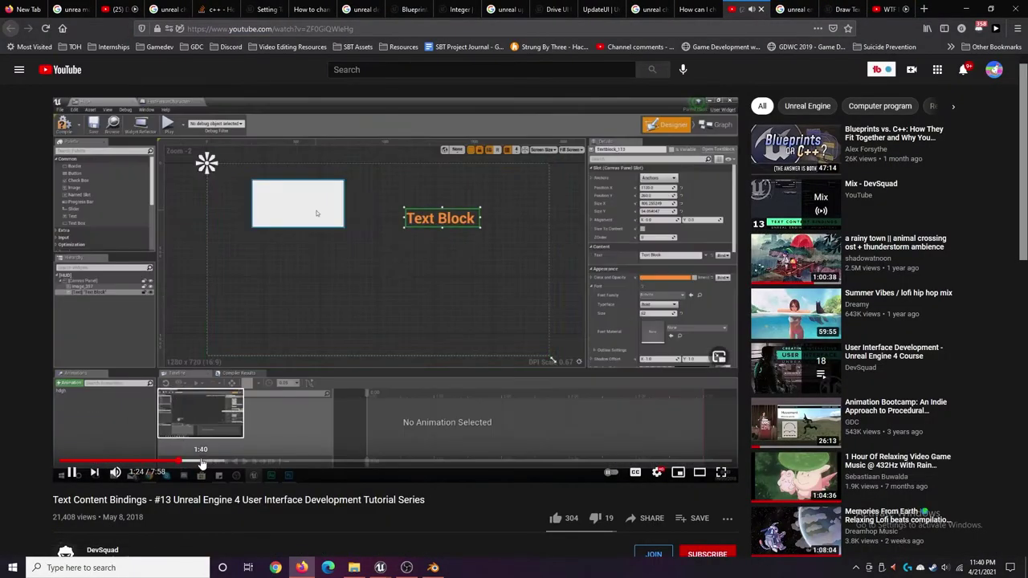
{"action": "mouse_move", "coordinate": [380, 568]}
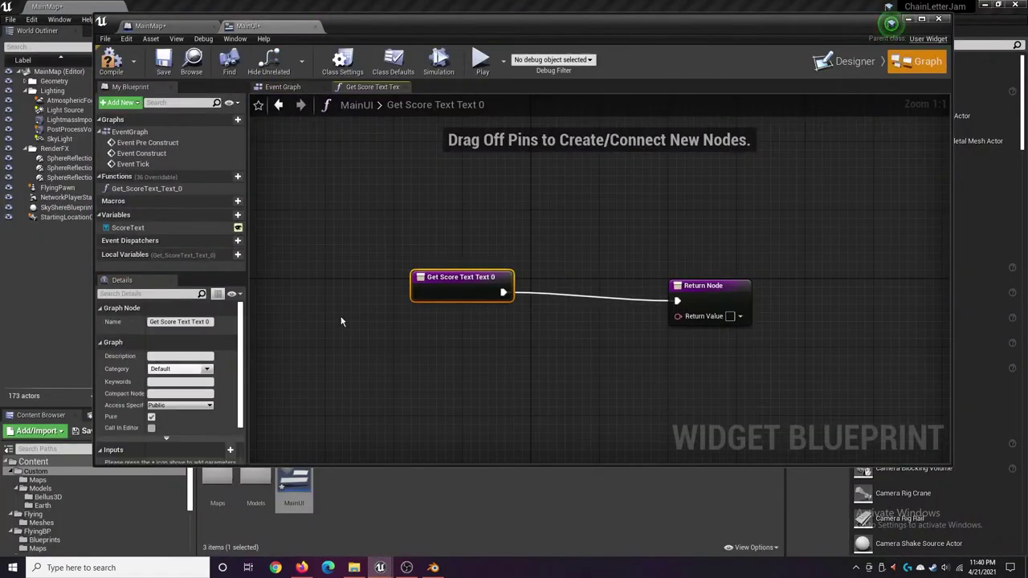
{"action": "left_click_drag", "start_coordinate": [360, 461], "coordinate": [484, 463]}
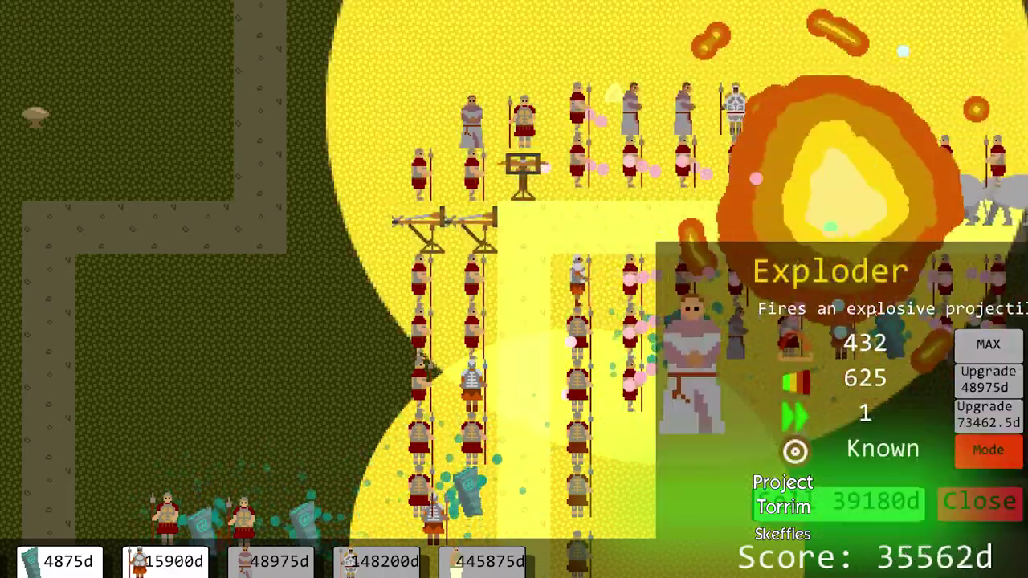
{"action": "left_click", "coordinate": [974, 500]}
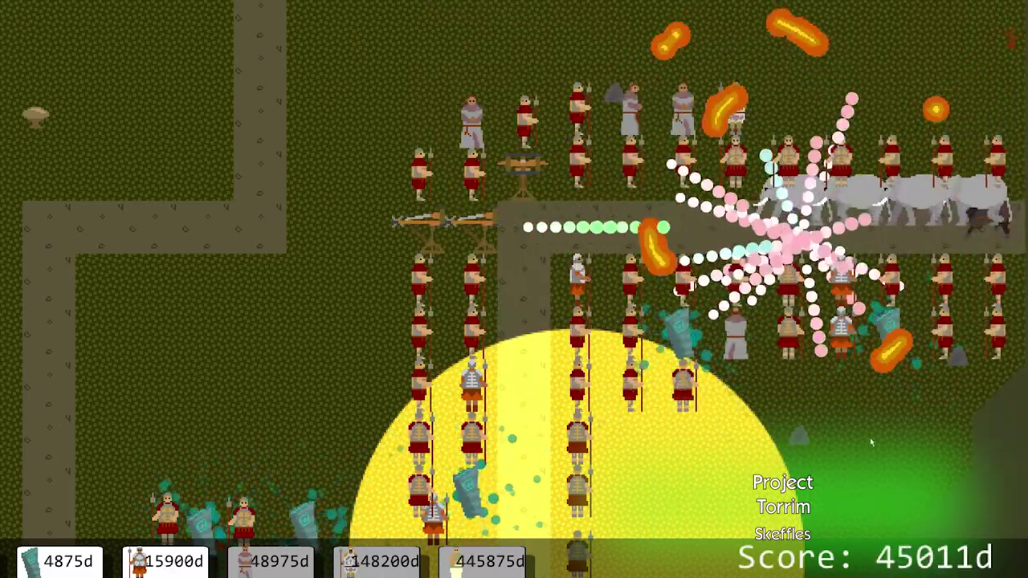